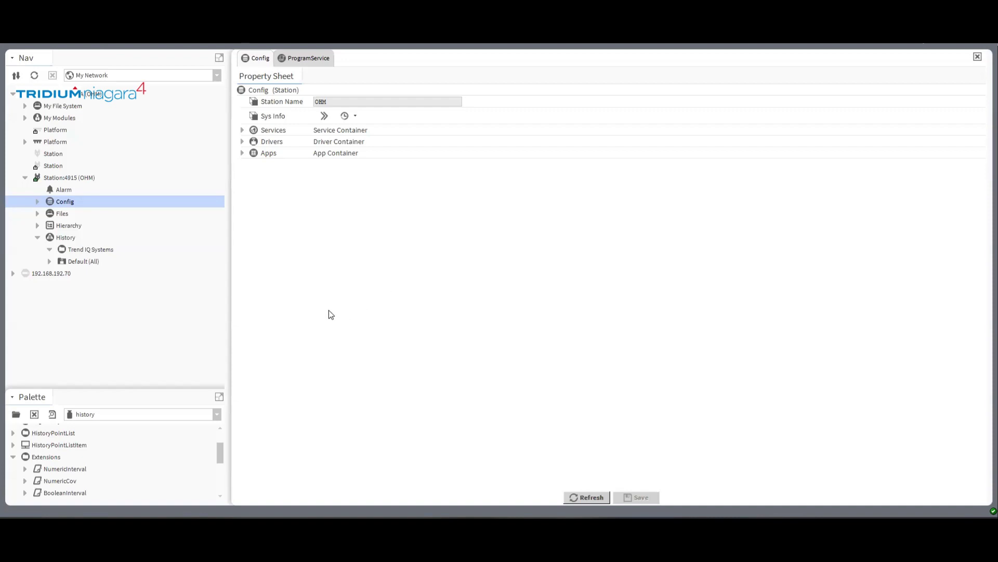
- Expand the station's Config, Drivers and BacnetNetwork, and look through devices AHU1 to AHU5
left_click(37, 201)
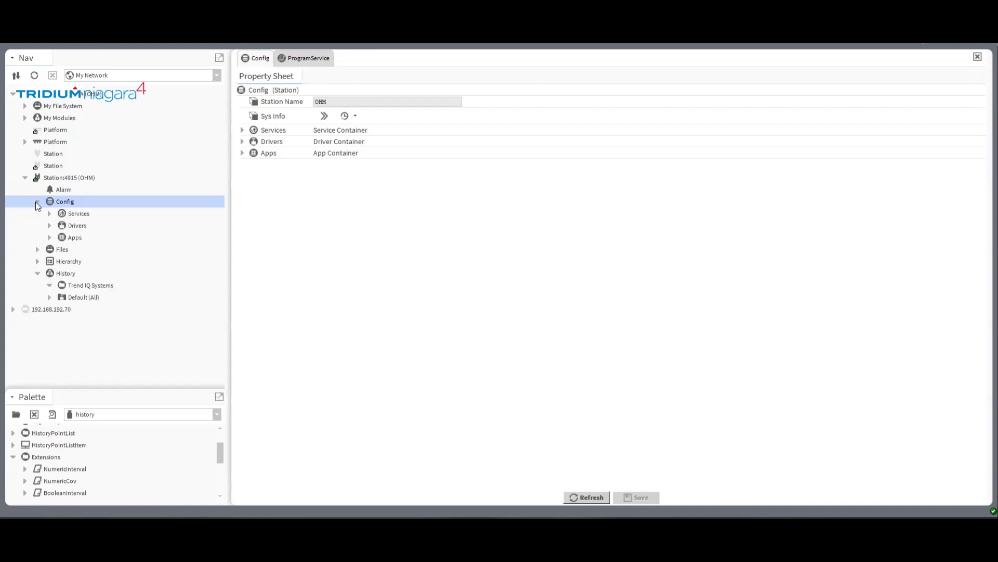
left_click(49, 225)
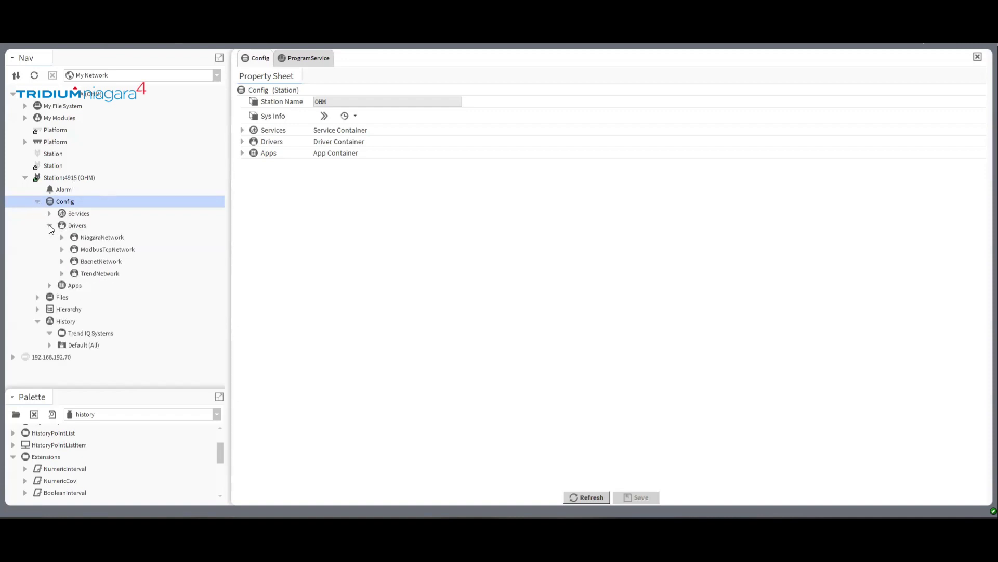
left_click(62, 261)
scroll(64, 291, "down", 2)
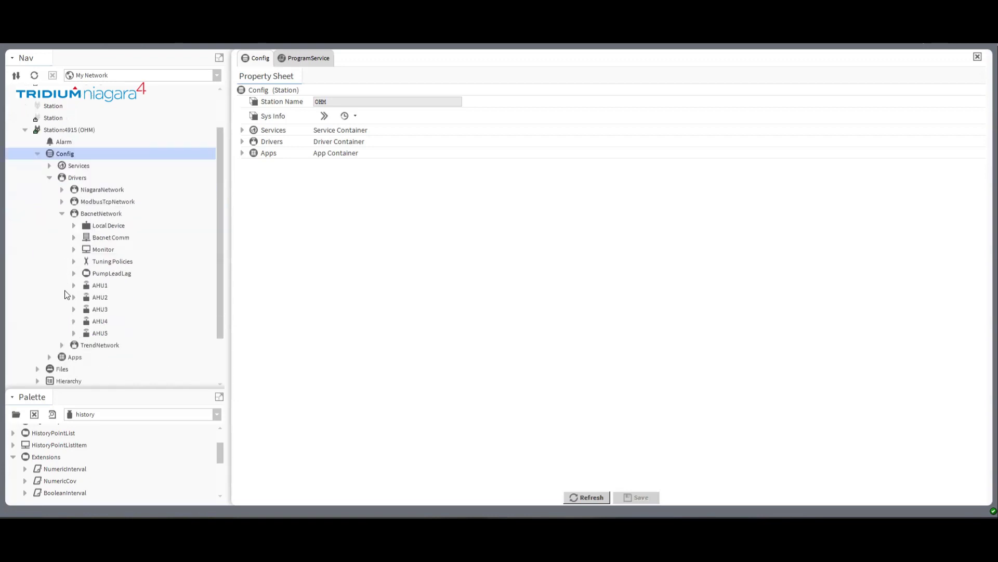
left_click(95, 249)
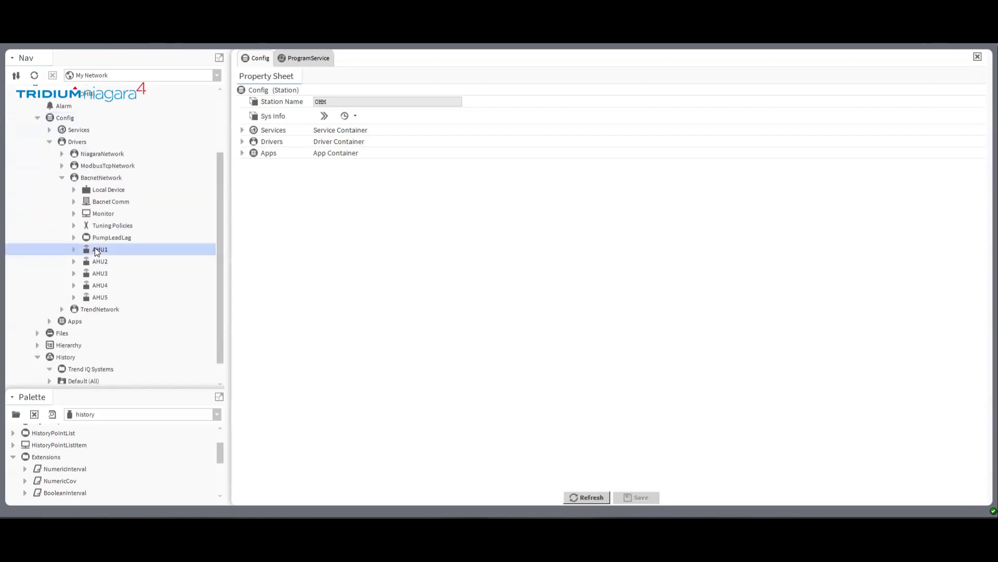
left_click(99, 263)
left_click(100, 273)
left_click(102, 286)
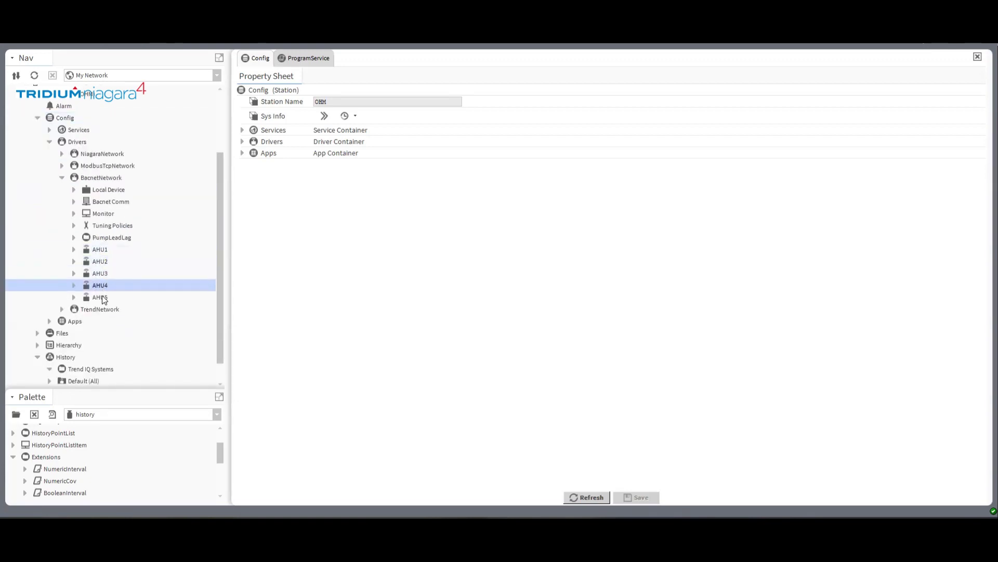
left_click(100, 296)
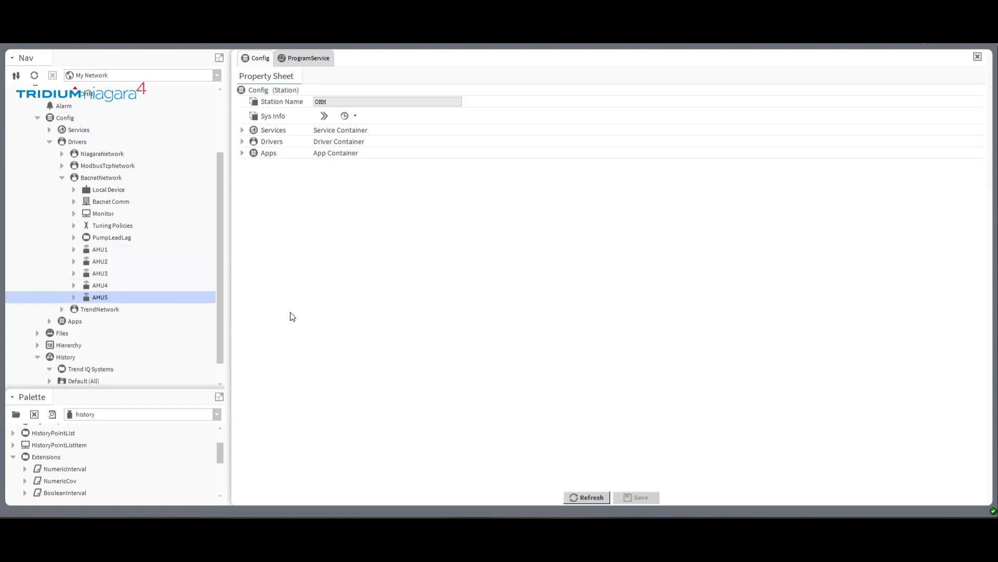
- Examine the points of AHU1 and the extensions under its AHU_SAT point
left_click(73, 249)
left_click(87, 274)
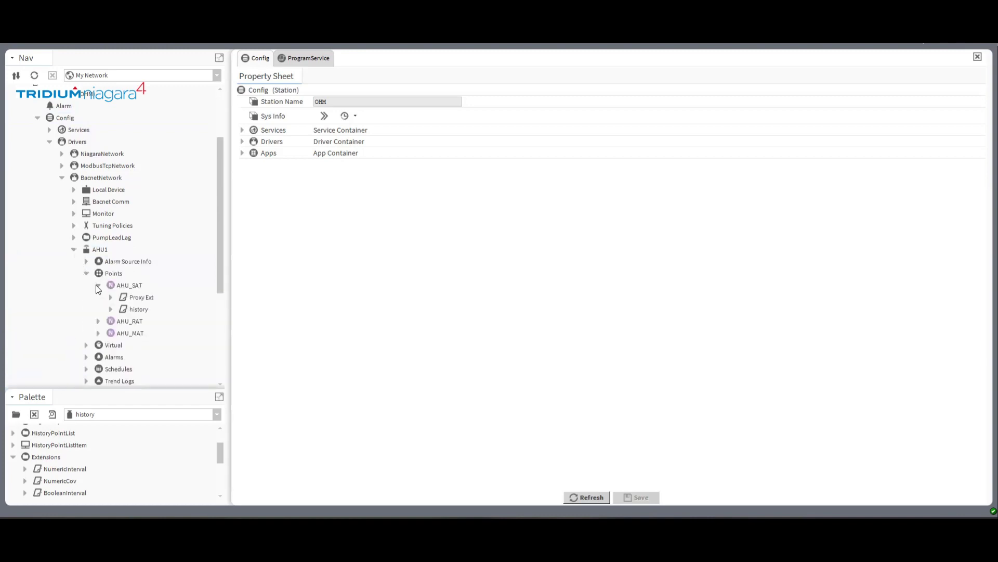
left_click(99, 285)
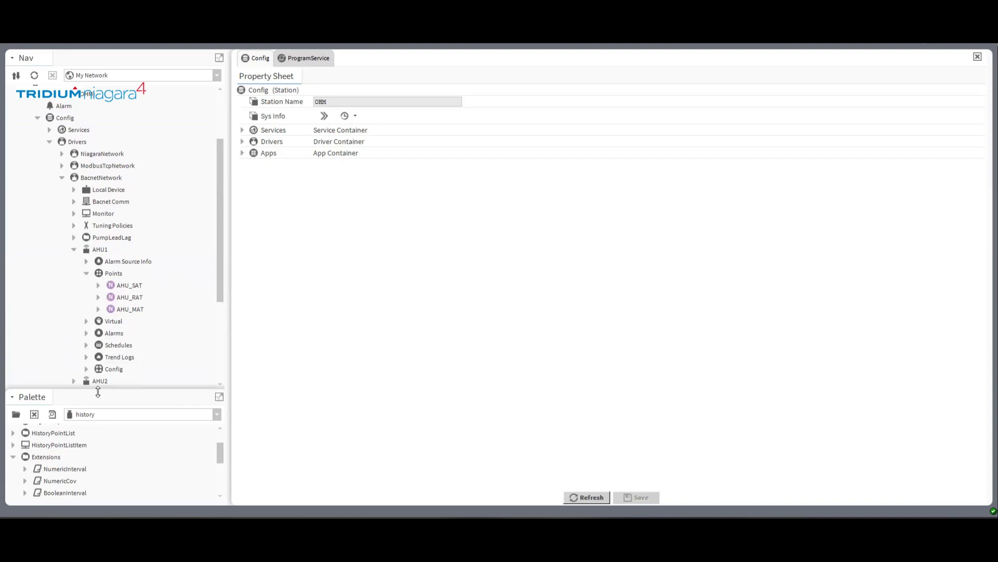
left_click(128, 412)
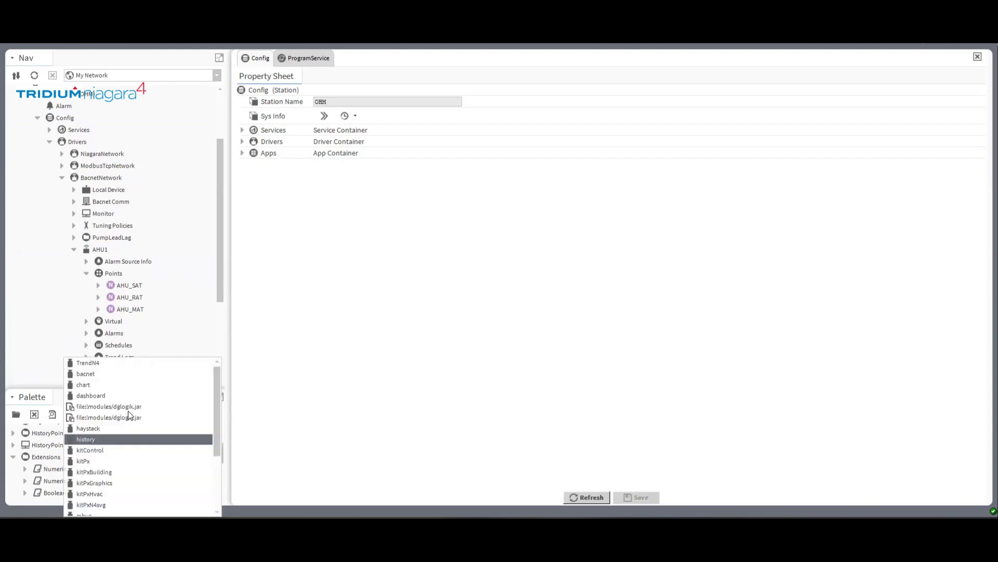
left_click(272, 420)
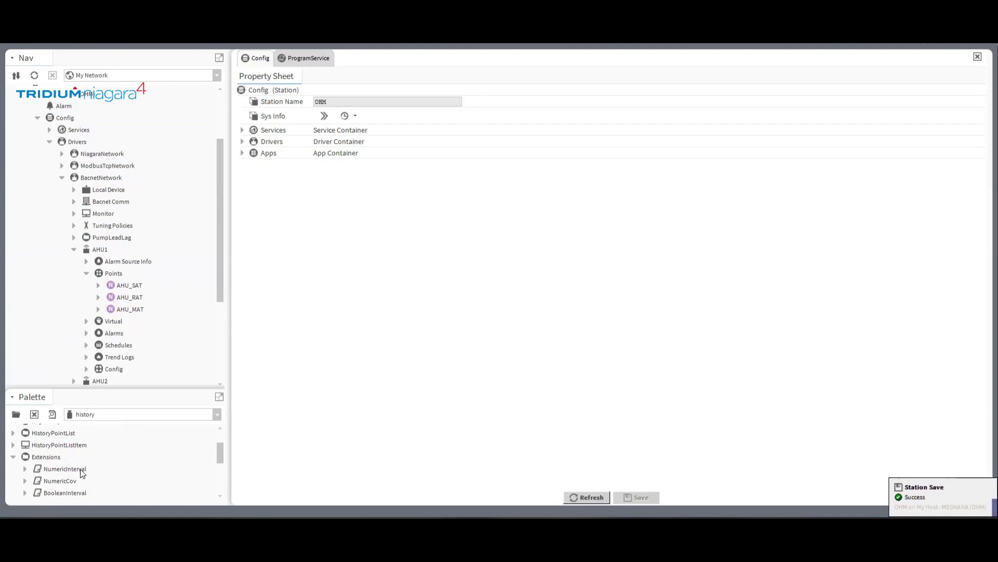
left_click_drag(82, 472, 121, 285)
left_click(517, 263)
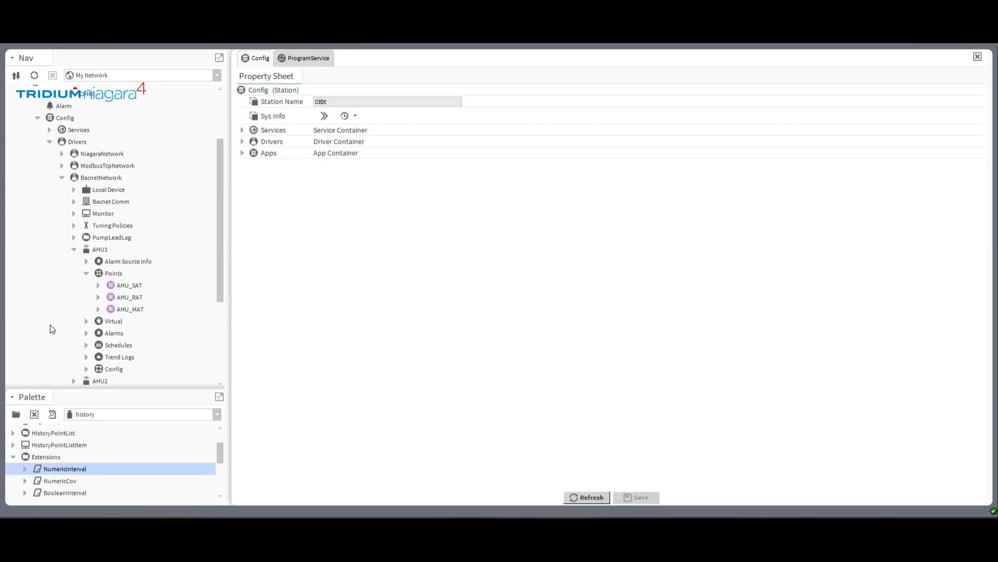
- Collapse AHU1, expand the station's Services, and clear all objects from the ProgramService's Batch Editor
left_click(86, 272)
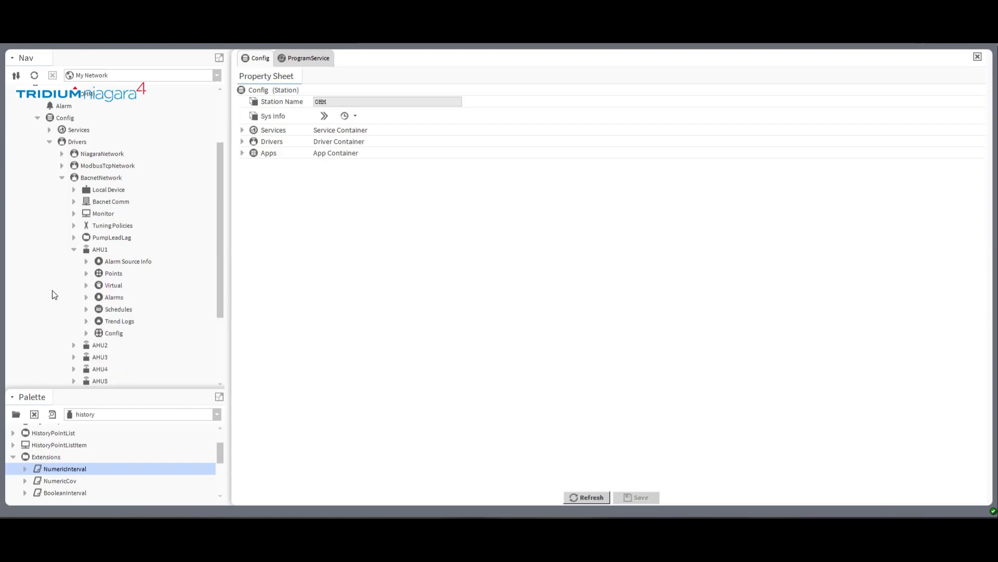
left_click(73, 250)
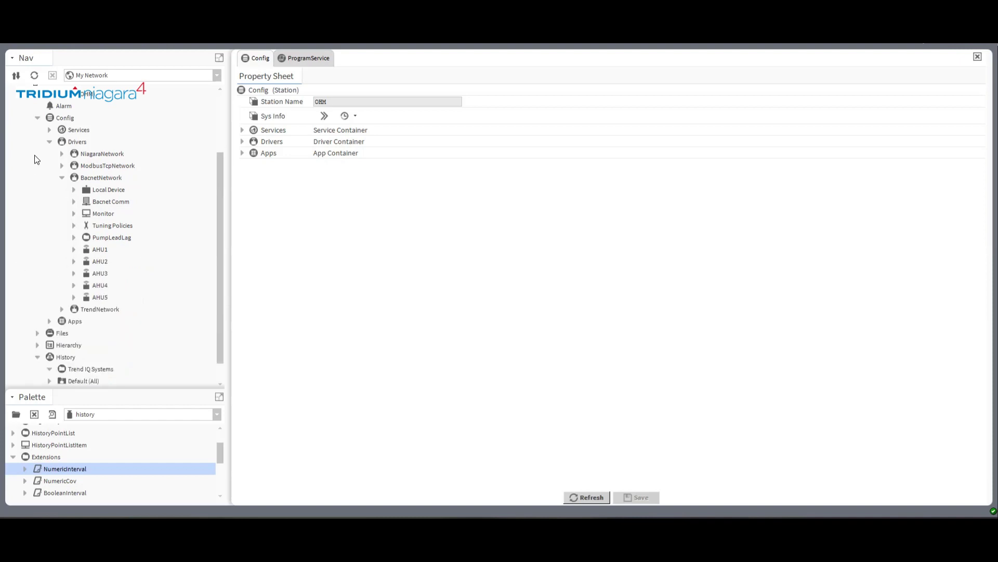
left_click(49, 130)
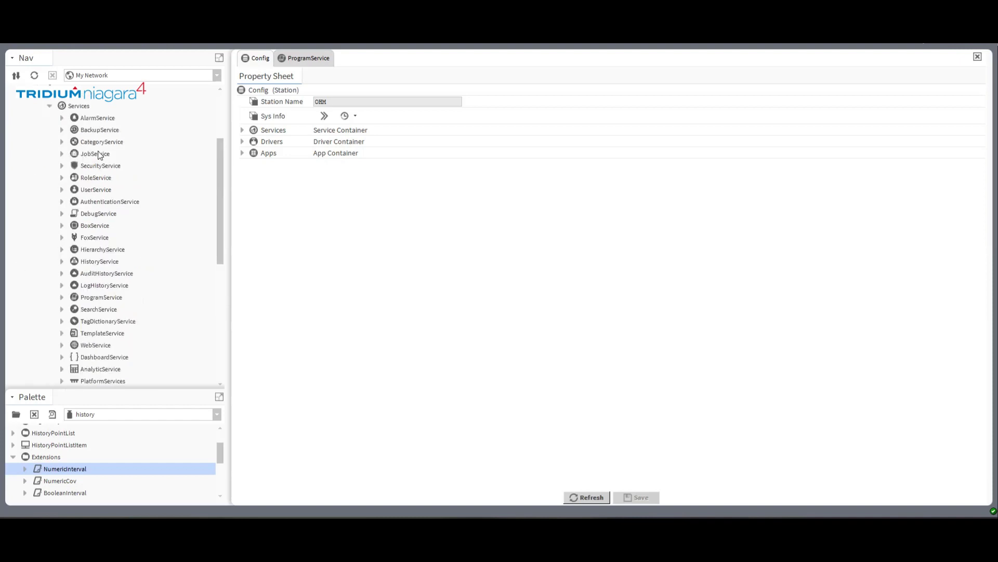
left_click(290, 55)
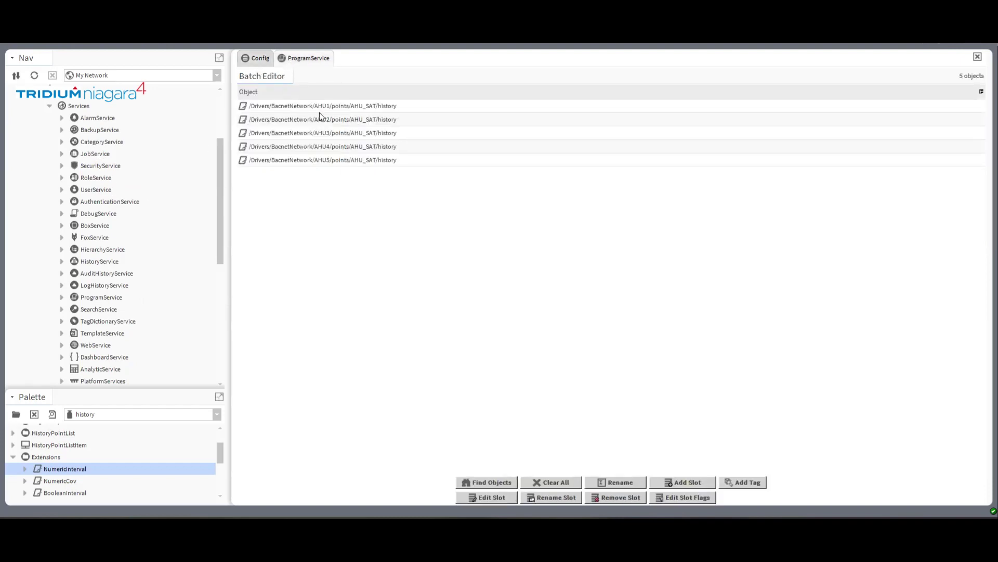
left_click(553, 481)
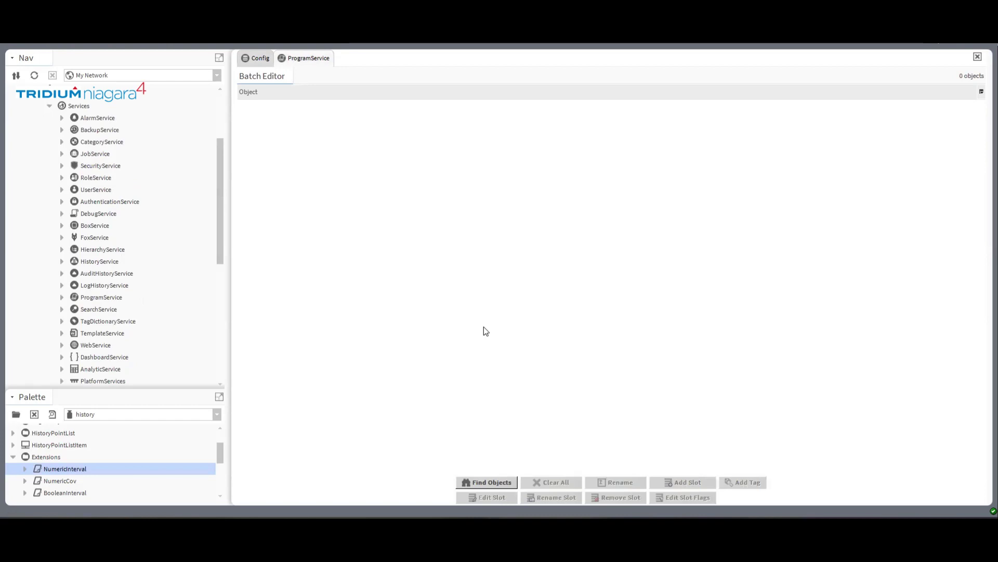
- Start an object search in the Batch Editor and set its root to BacnetNetwork under Config > Drivers
left_click(506, 484)
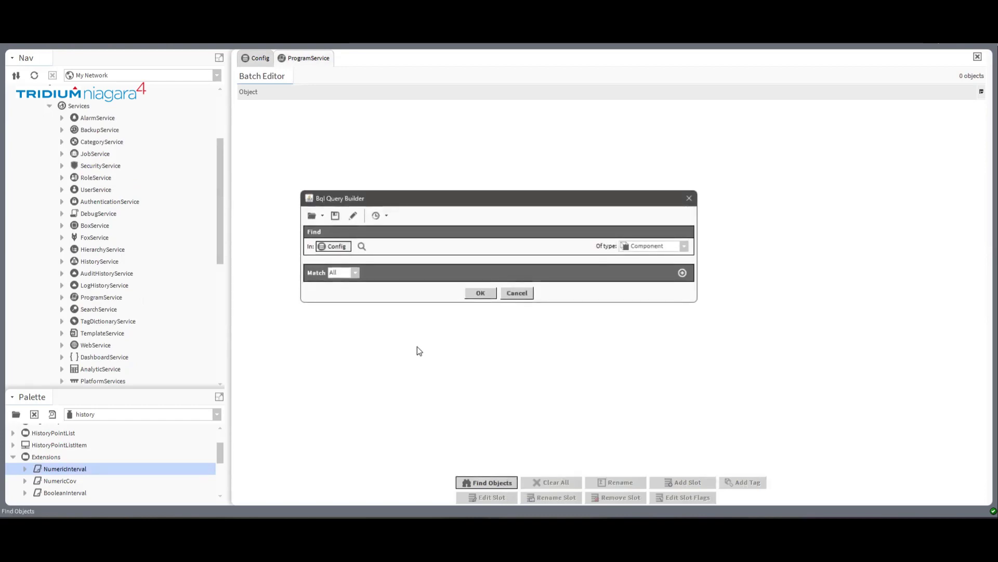
left_click(362, 246)
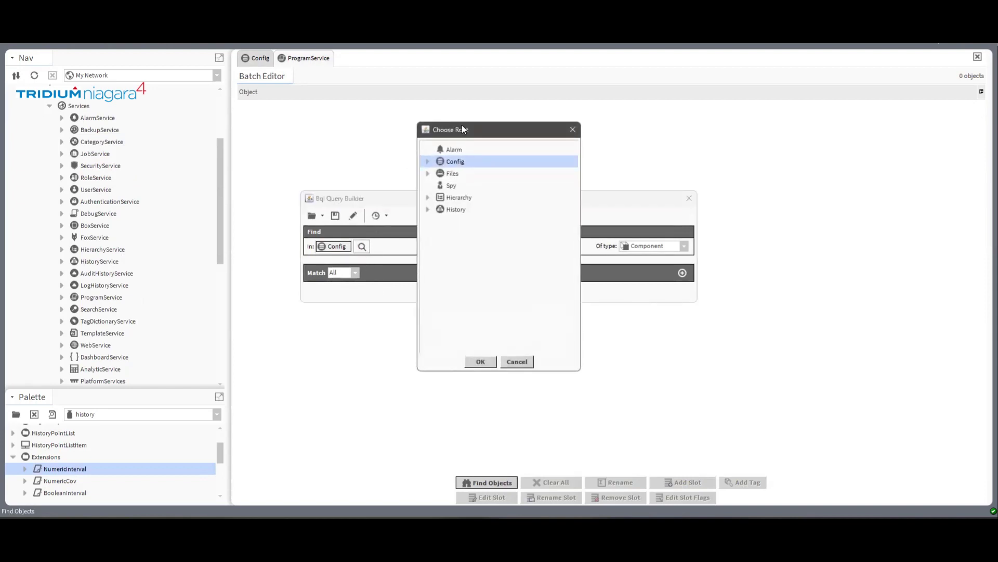
left_click_drag(462, 124, 467, 118)
left_click(432, 154)
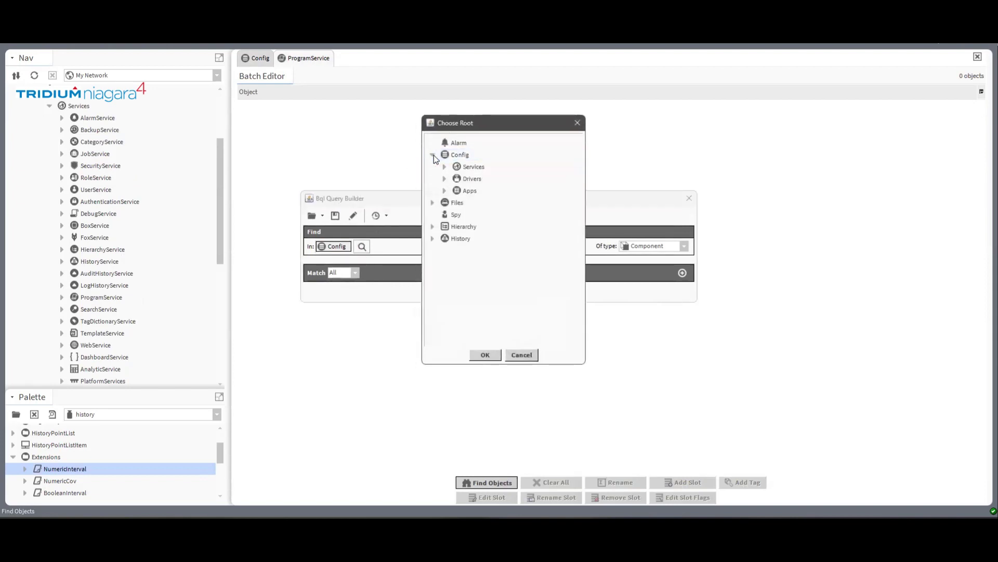
left_click(445, 179)
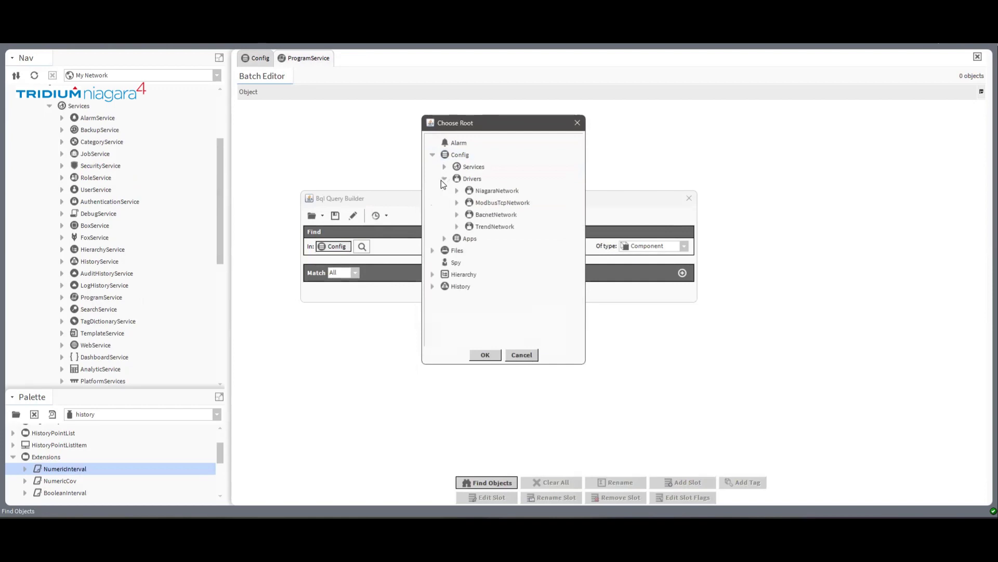
left_click(457, 214)
left_click(485, 213)
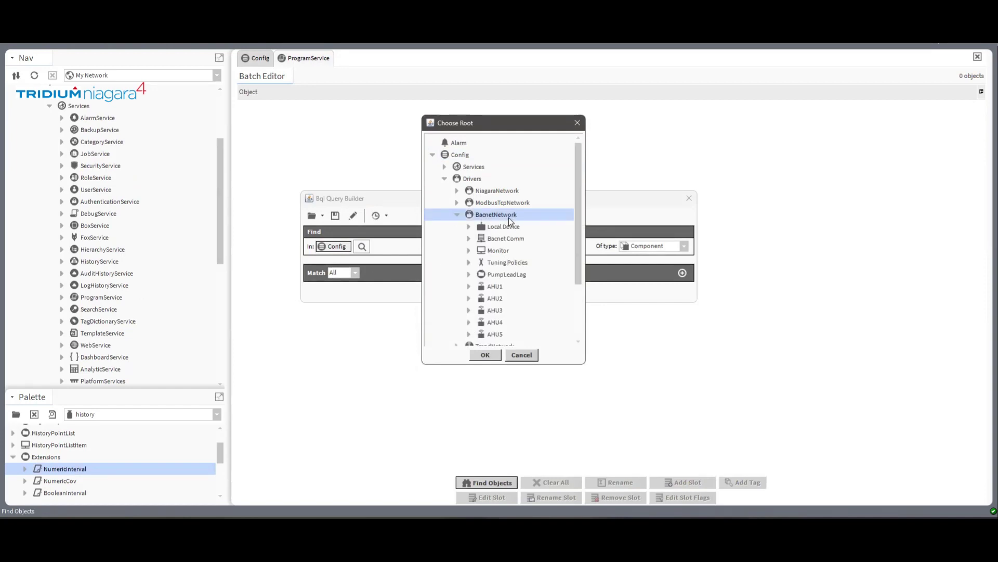
left_click(484, 356)
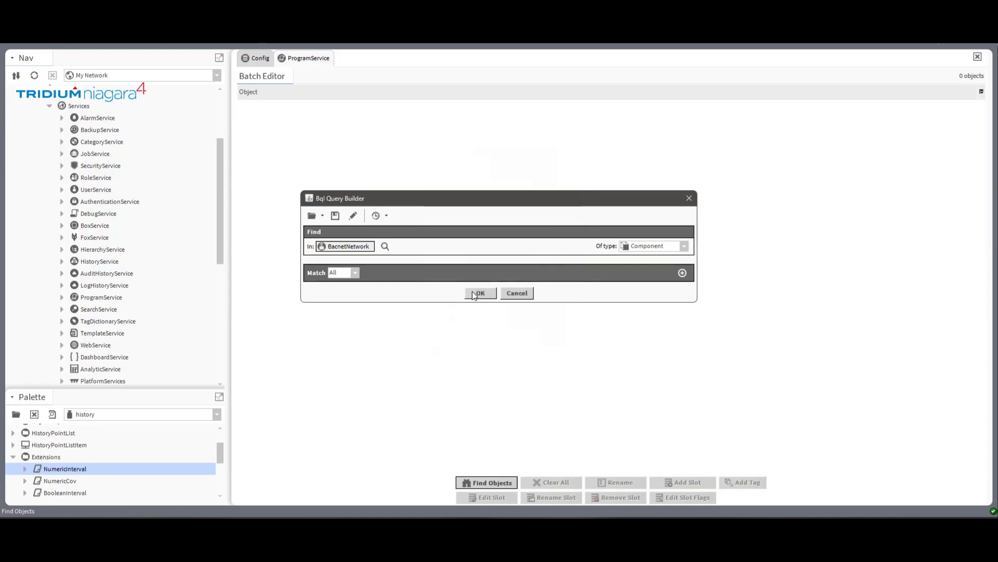
- Add the match condition name like AHU_RAT to the query and run it to load the matching points
left_click(682, 273)
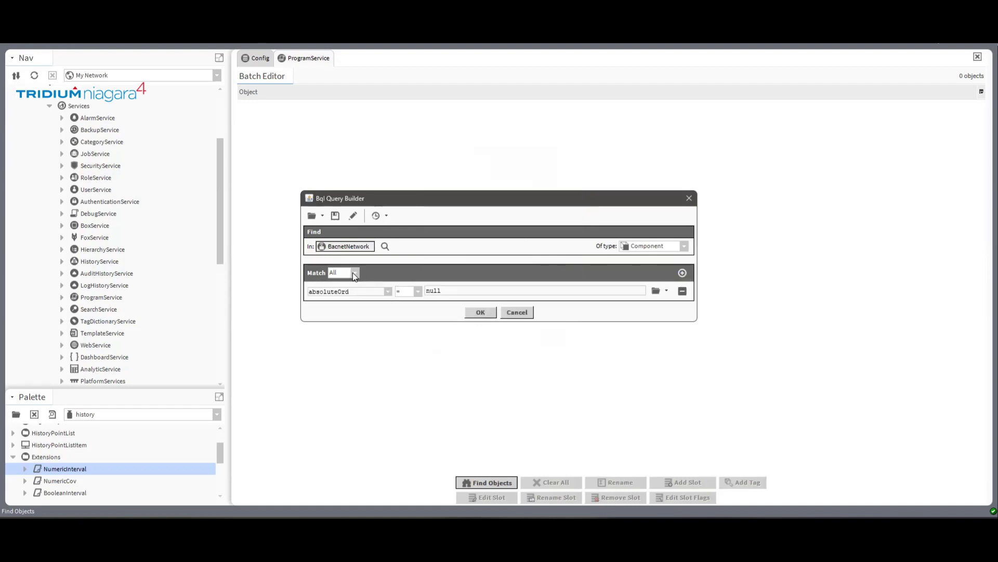
left_click(387, 292)
left_click_drag(389, 320, 387, 386)
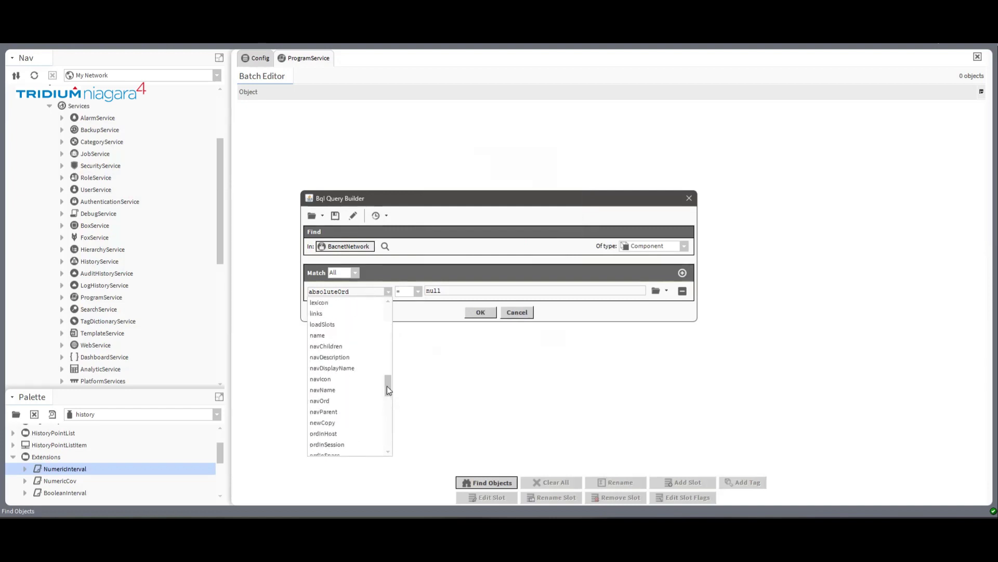
left_click(357, 336)
left_click(421, 295)
left_click(415, 312)
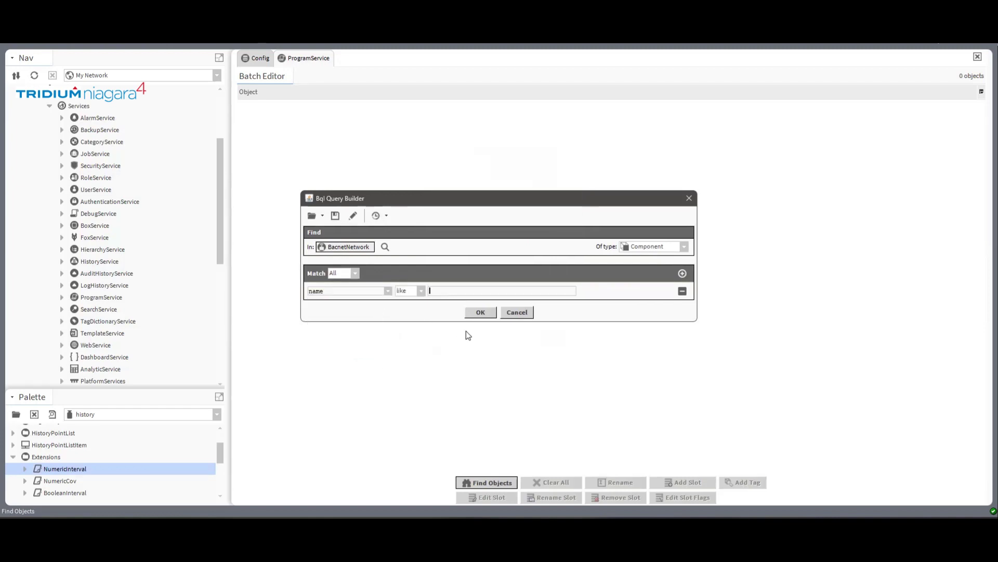
type("AHU_SAT")
type("R")
left_click(480, 312)
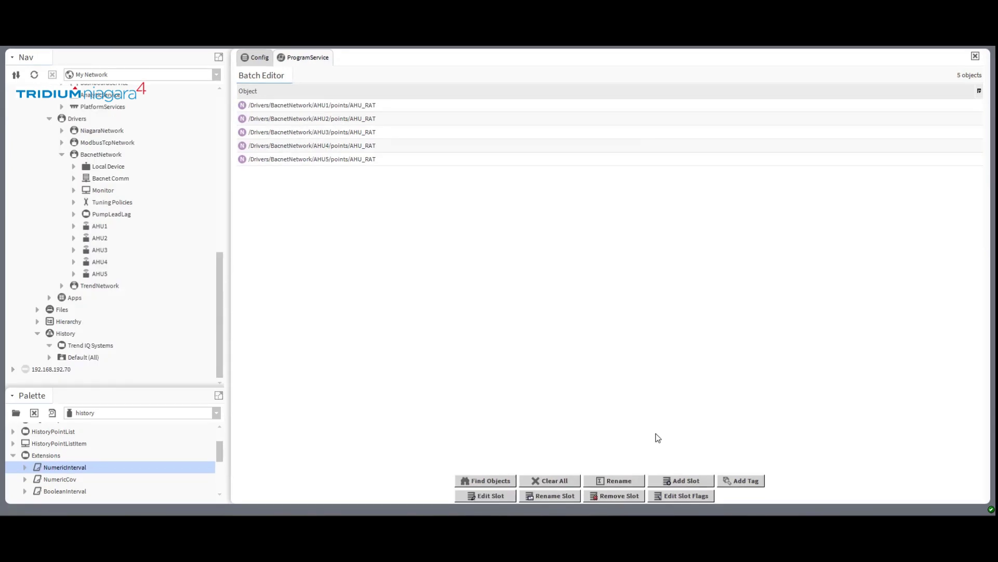
- Begin adding a slot to the listed AHU_RAT points and name it ReturnAirTemp
left_click(682, 481)
left_click(452, 200)
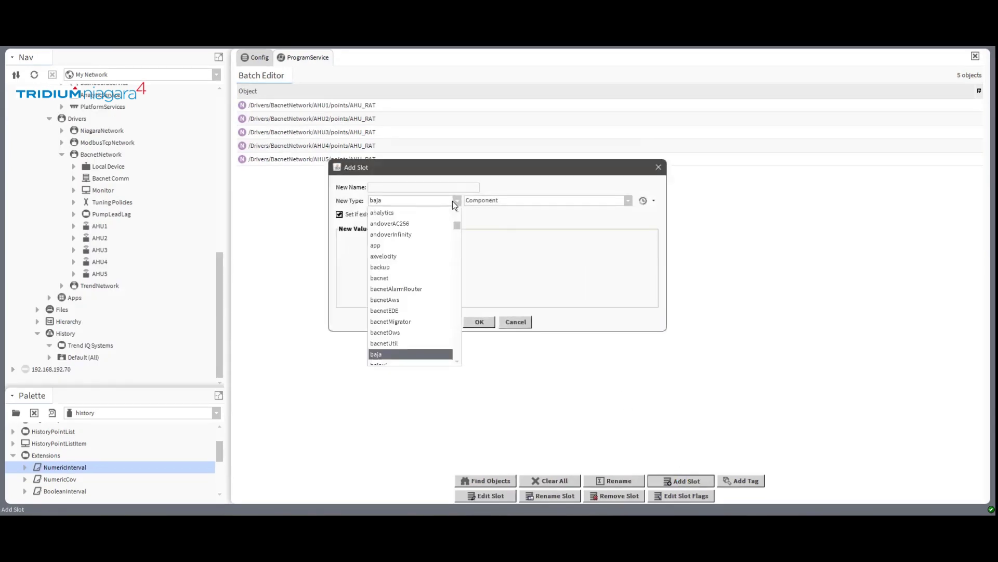
left_click(402, 191)
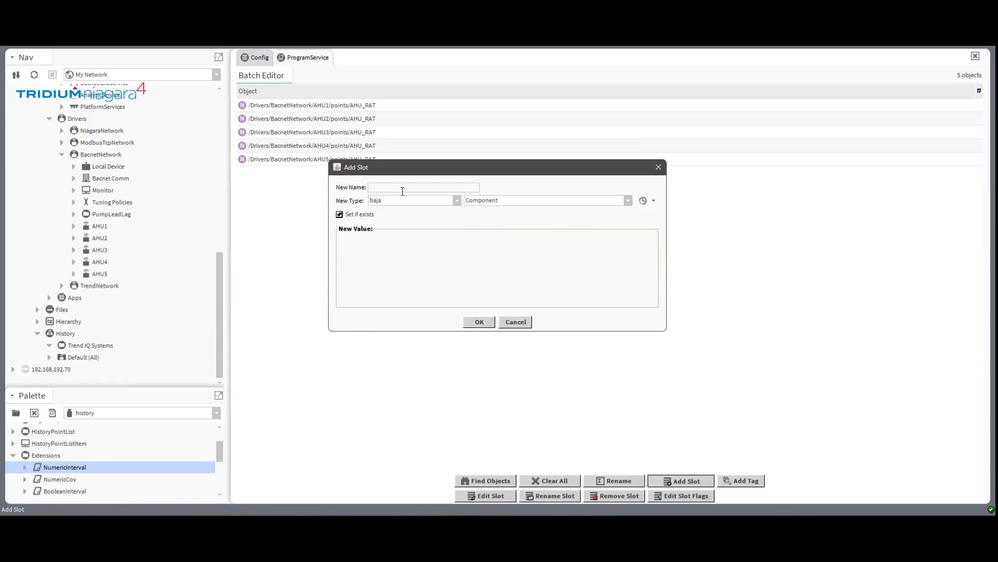
type("Betrun")
key("BackSpace")
key("BackSpace")
key("BackSpace")
type("turnAirTemp")
left_click(399, 187)
key("BackSpace")
type("i")
- Set the new slot's type to NumericIntervalHistoryExt from the history module
left_click(447, 203)
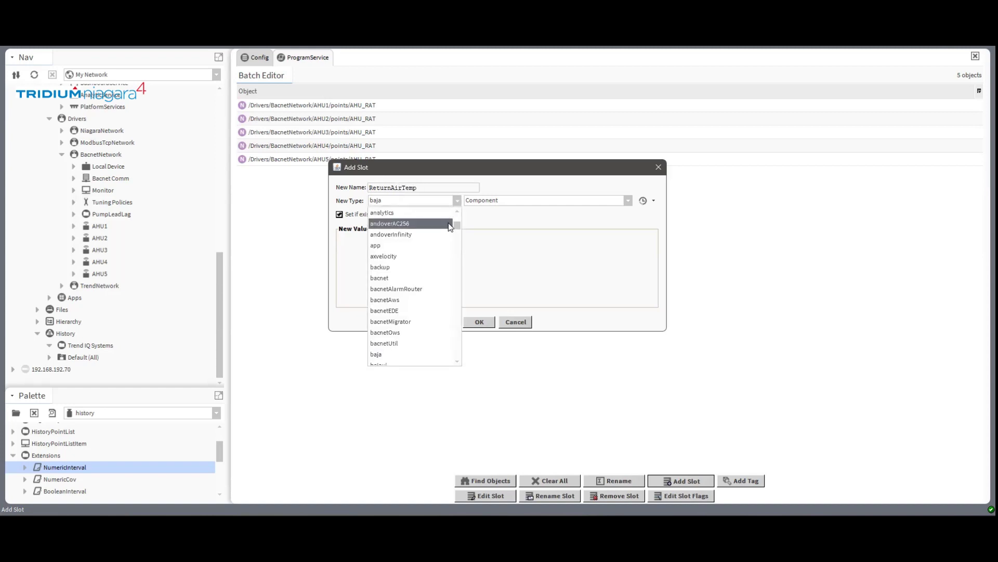
left_click_drag(455, 223, 453, 272)
scroll(434, 259, "up", 2)
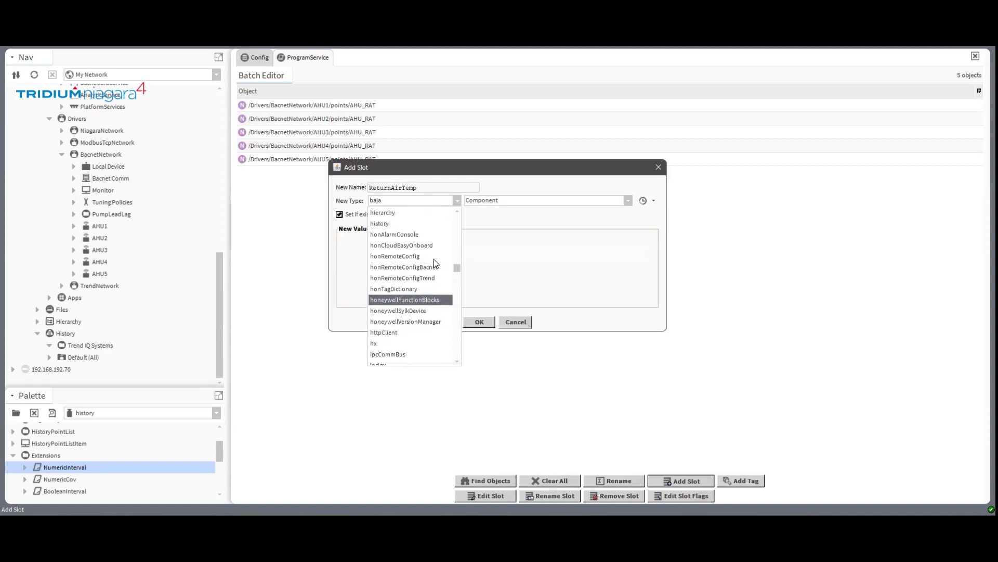
left_click(380, 223)
left_click(512, 202)
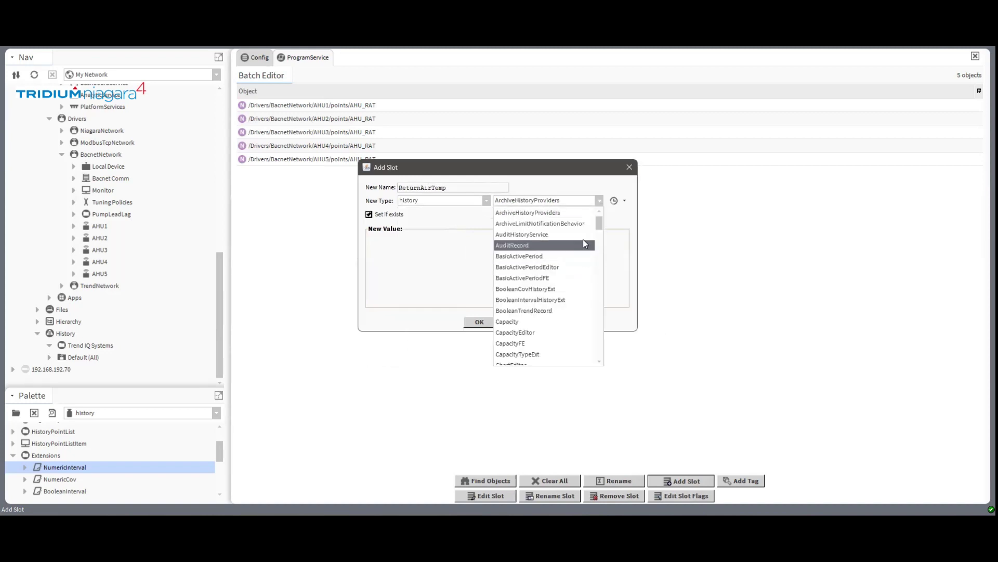
left_click_drag(598, 228, 600, 321)
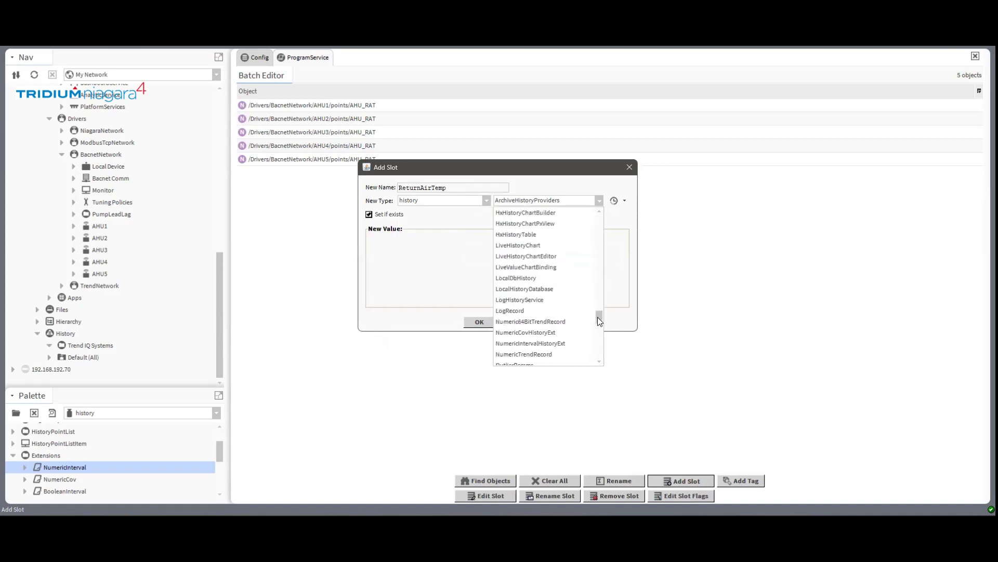
left_click(572, 322)
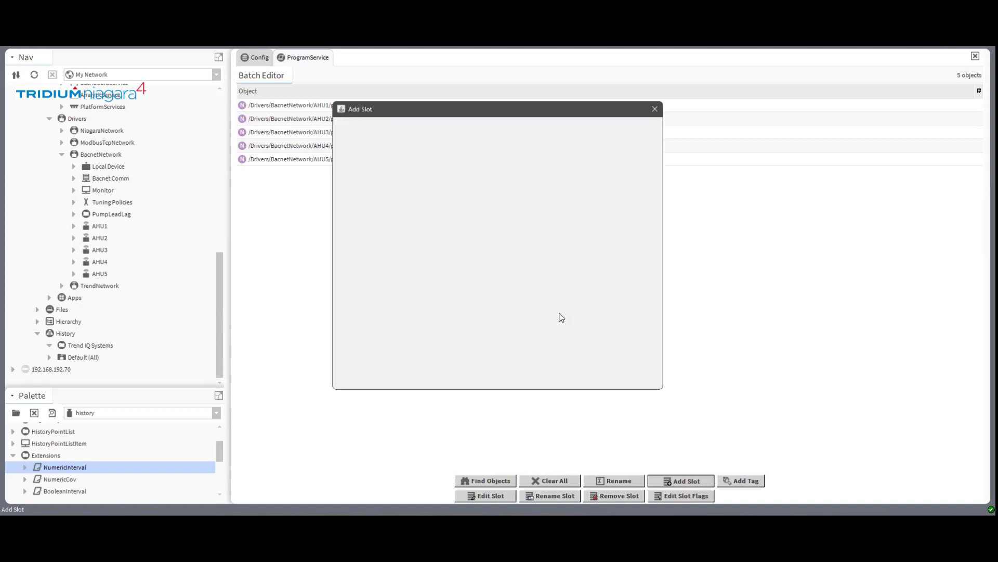
- Keep the history extension enabled and active on all days of the week, and add the slot to the listed points
left_click(456, 219)
left_click(458, 243)
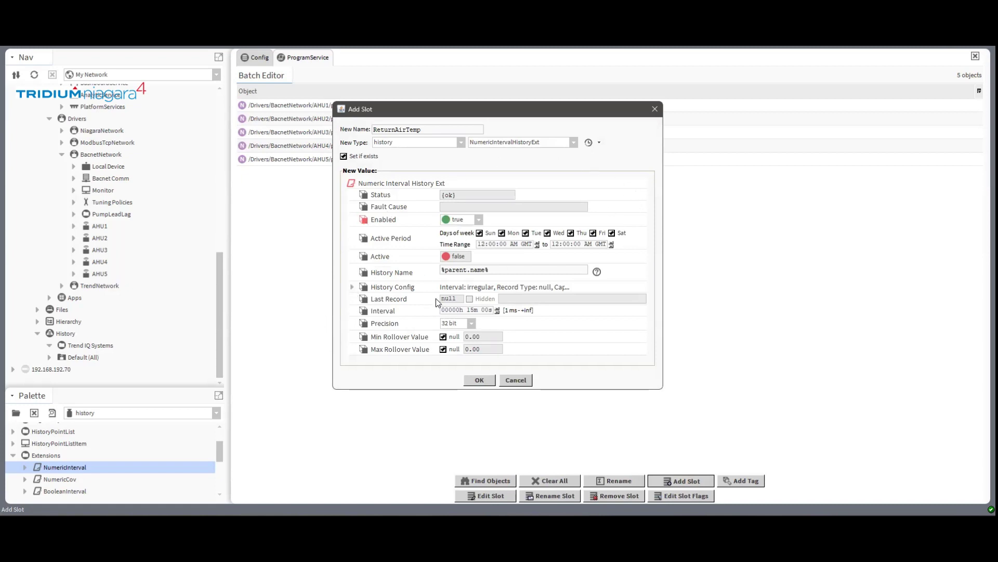
left_click(474, 310)
left_click(479, 233)
left_click(612, 233)
left_click(480, 233)
left_click(613, 234)
left_click(475, 380)
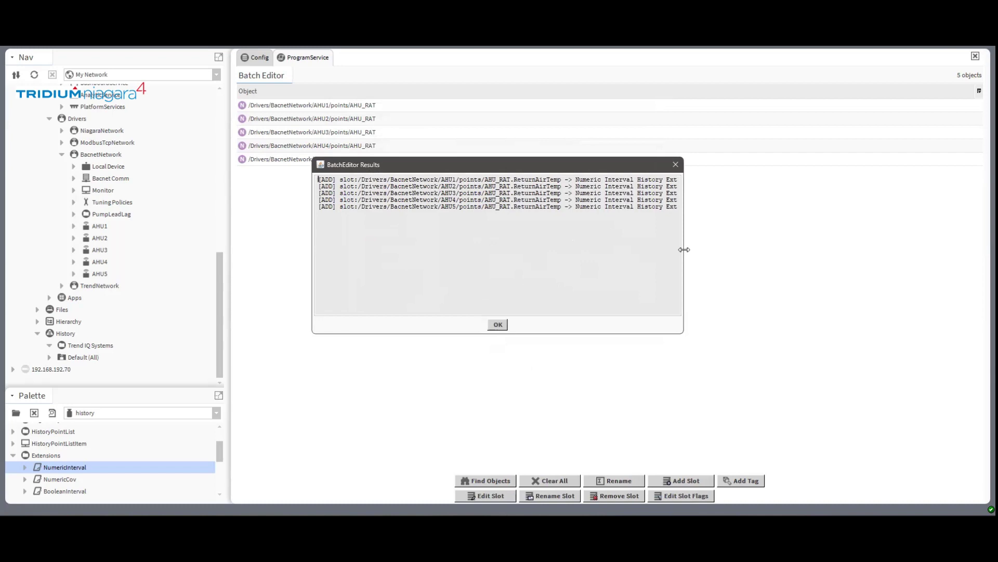
- Review and dismiss the batch results, and open the properties of the ReturnAirTemp extension on AHU3's AHU_RAT point
left_click_drag(684, 249, 760, 250)
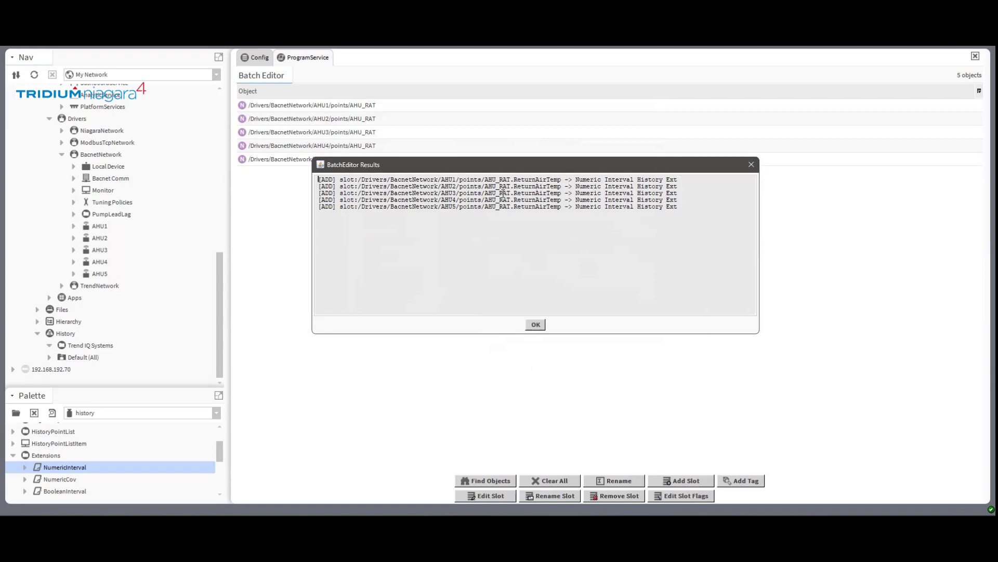
left_click(536, 325)
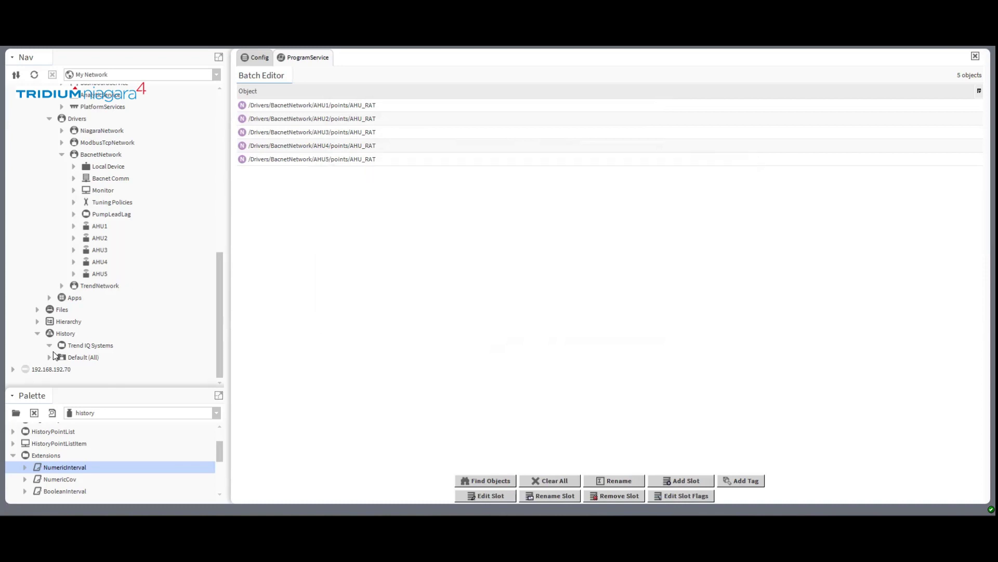
left_click(74, 249)
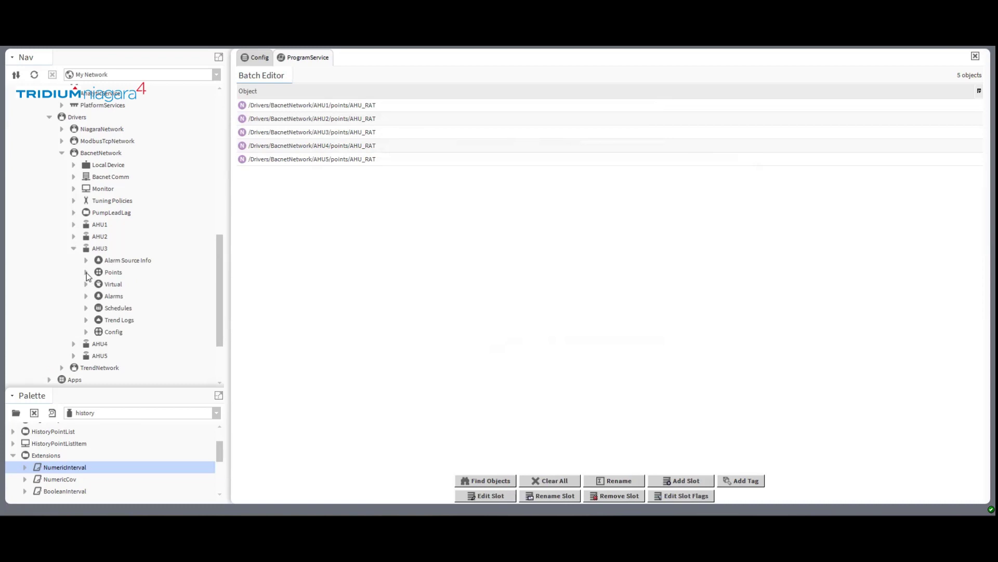
left_click(87, 273)
left_click(98, 297)
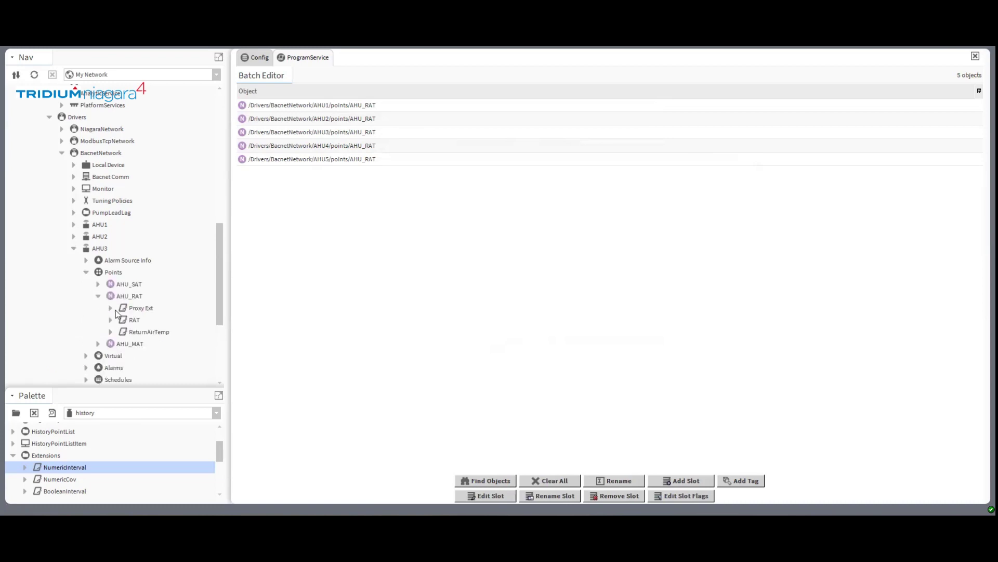
left_click(162, 334)
double_click(155, 333)
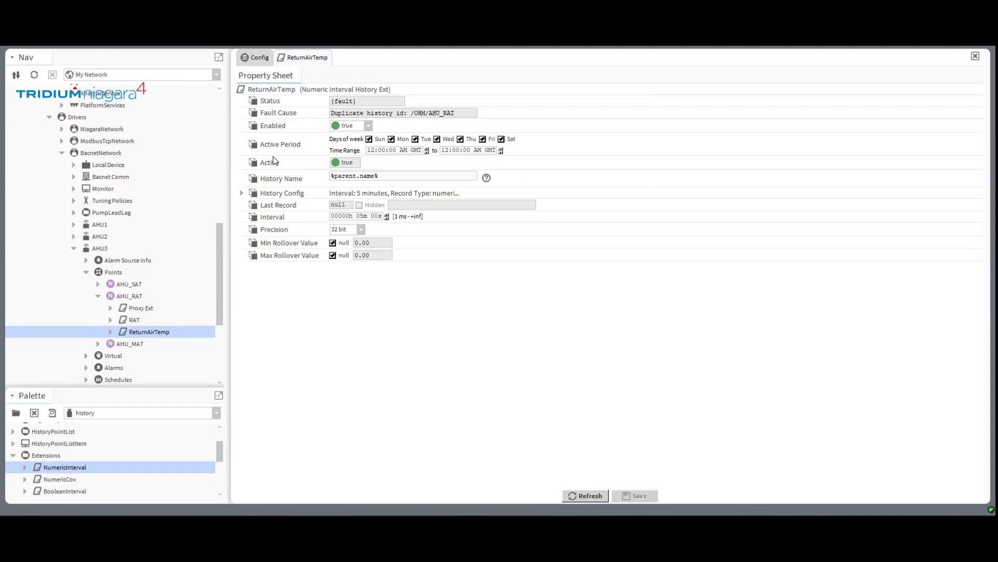
- Examine the AHU3 device properties and its points list, and return to the Batch Editor
left_click(97, 247)
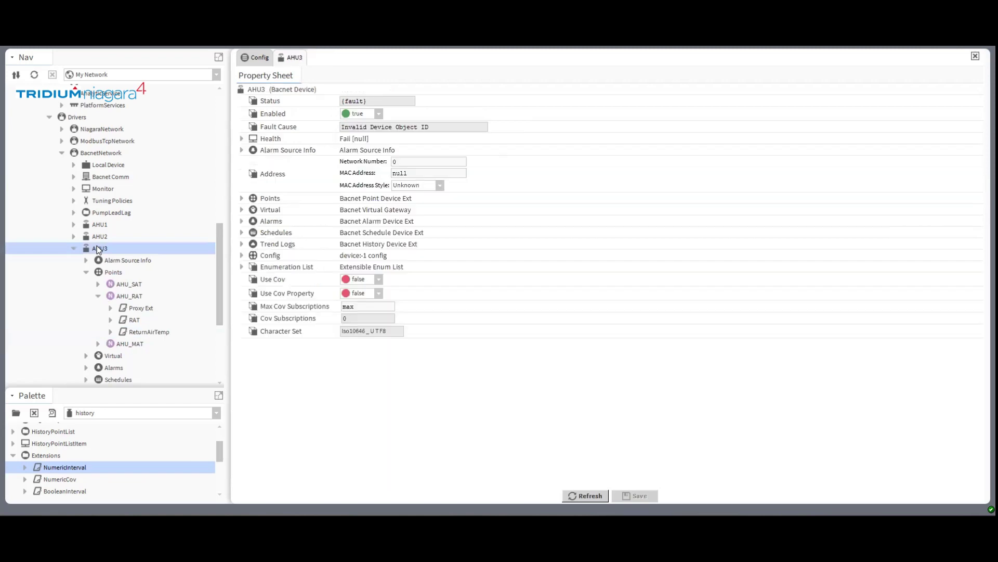
left_click(111, 274)
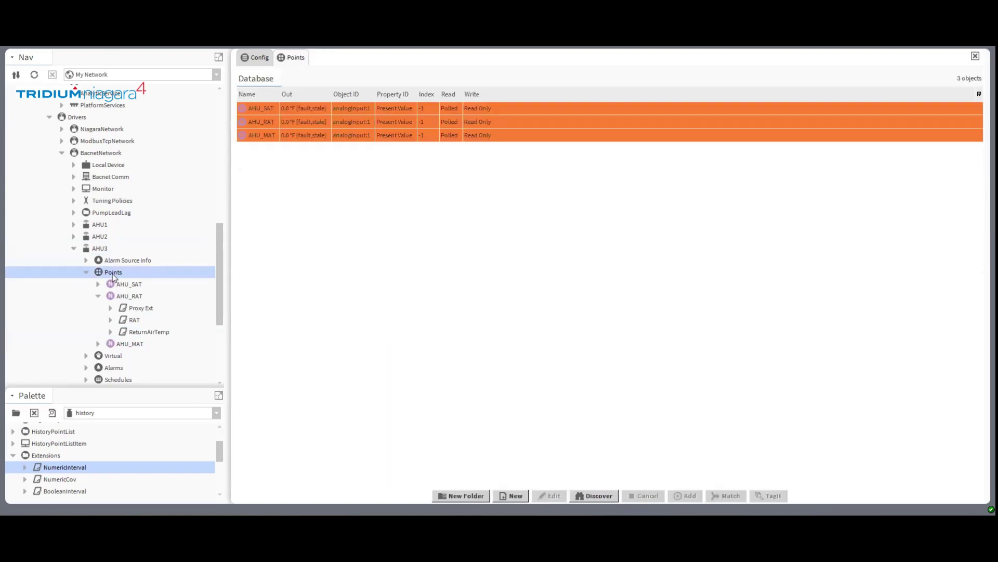
left_click(99, 250)
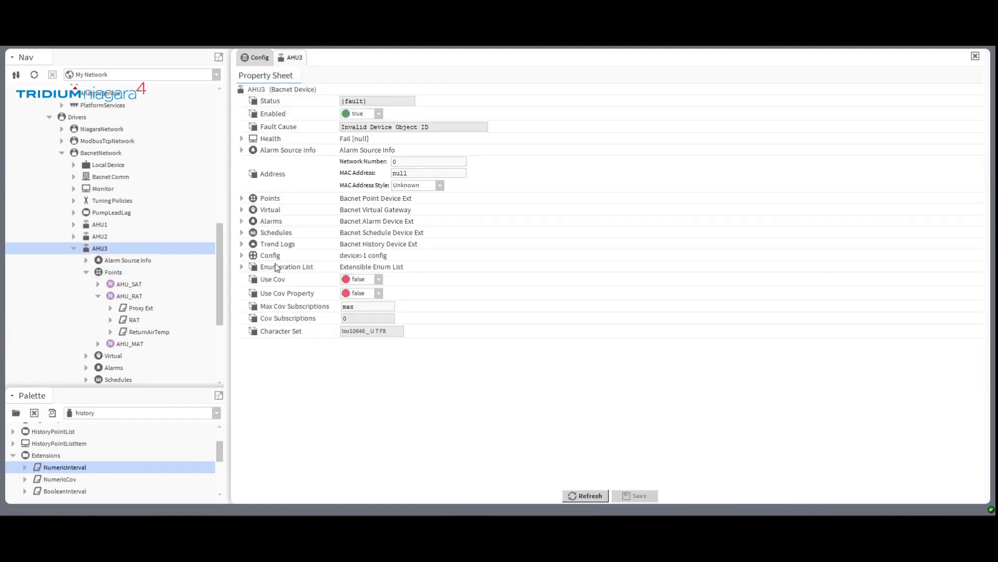
left_click(74, 247)
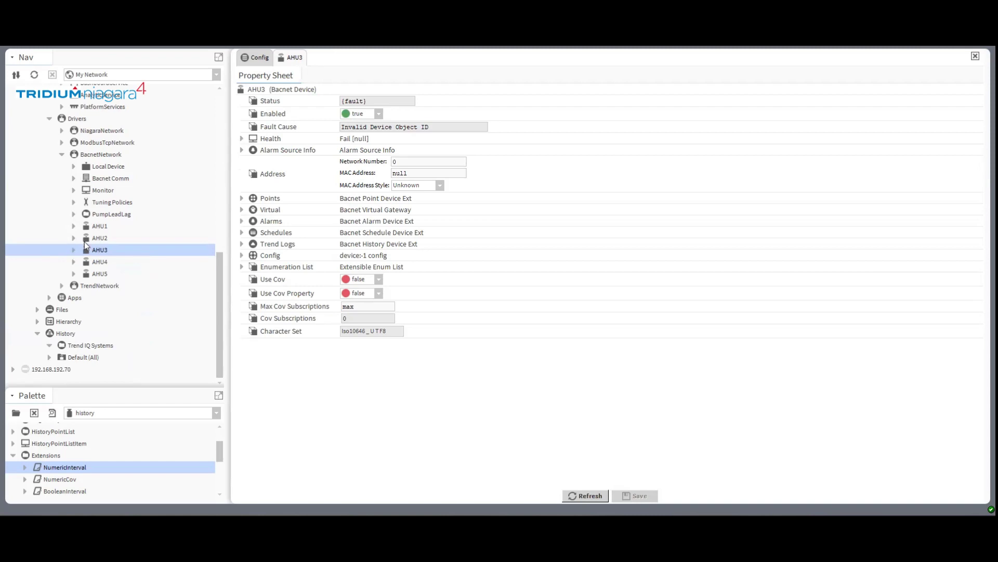
left_click_drag(93, 396, 94, 407)
scroll(62, 224, "up", 3)
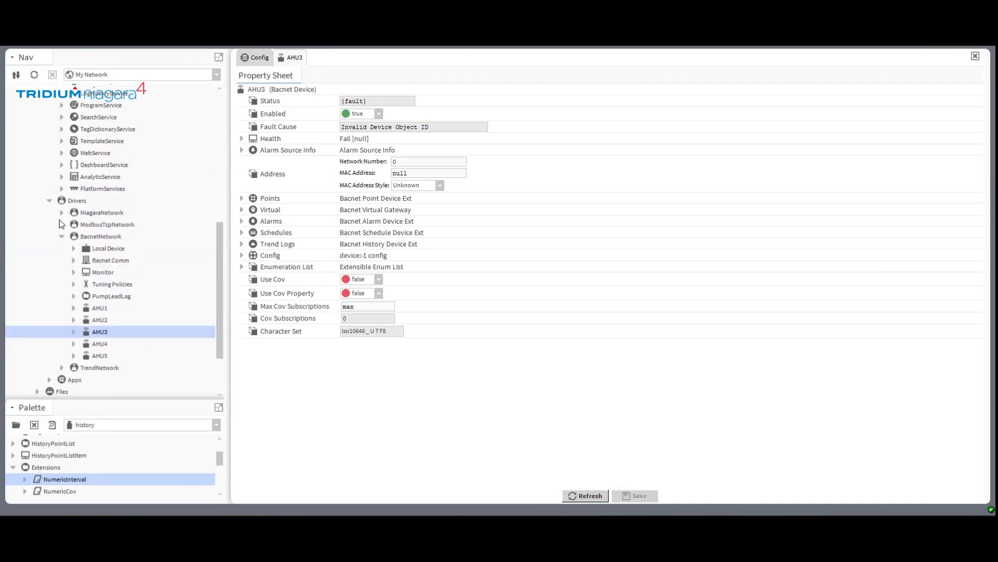
double_click(270, 198)
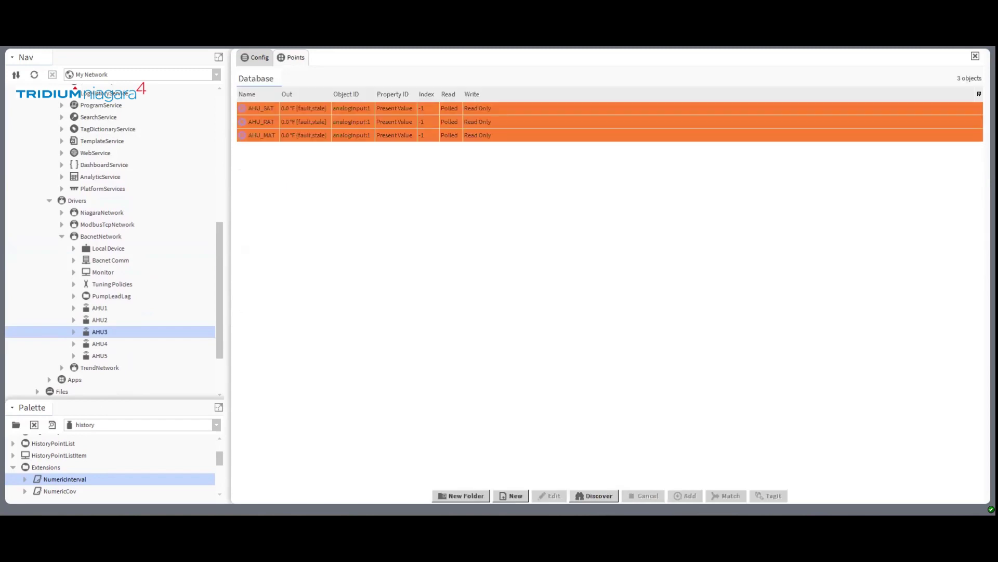
key("alt+Left")
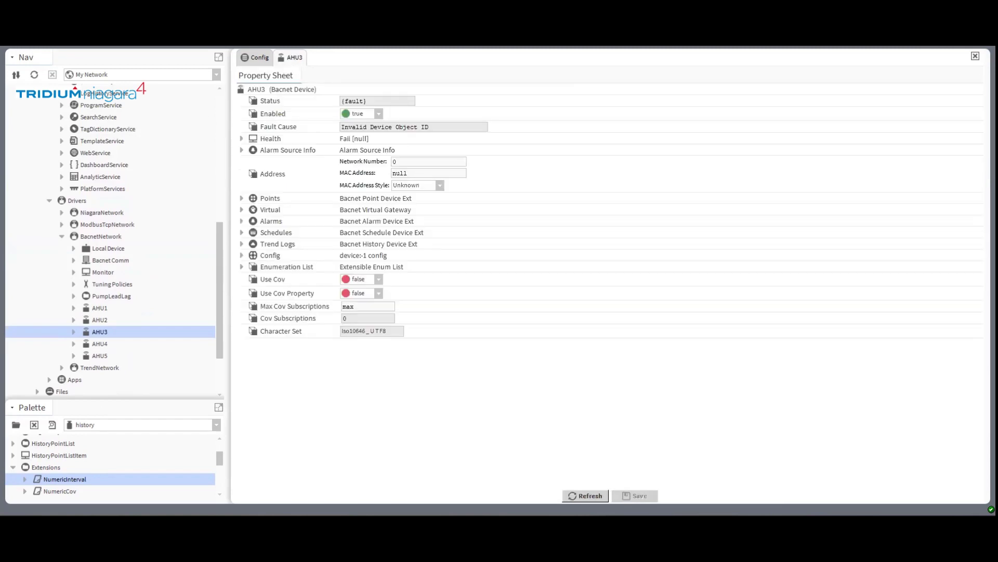
key("alt+Left")
key("alt+Left")
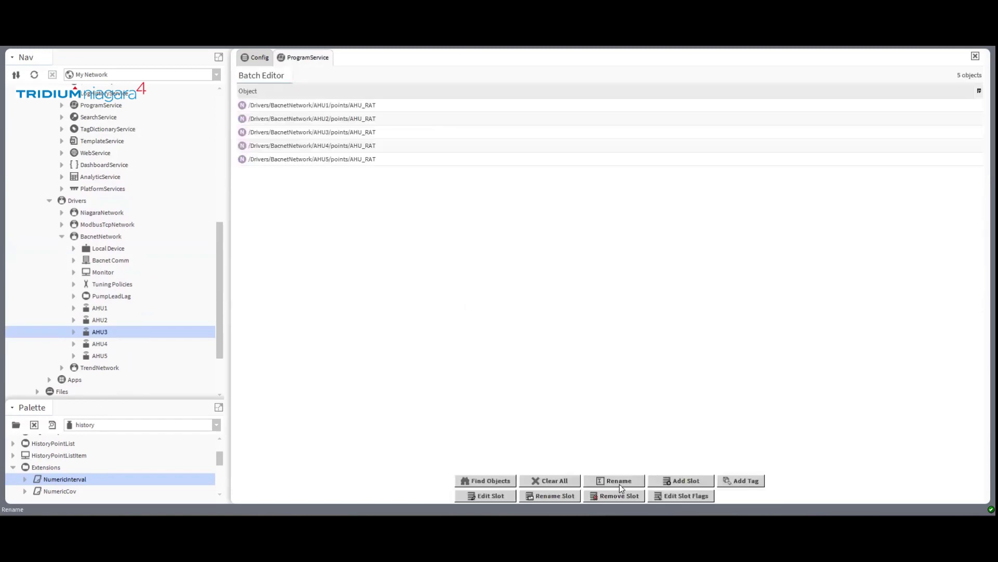
left_click(682, 482)
left_click(644, 201)
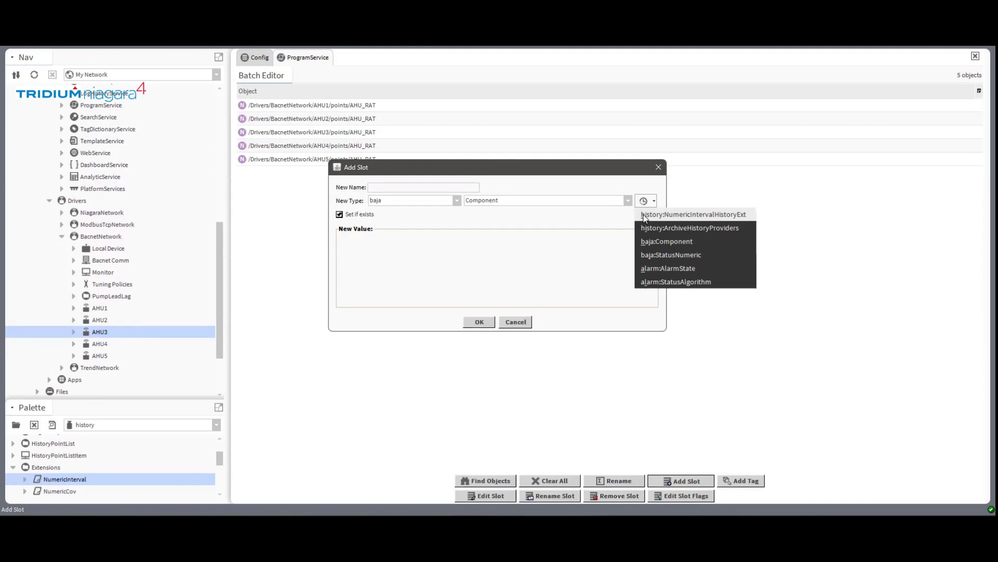
left_click(644, 215)
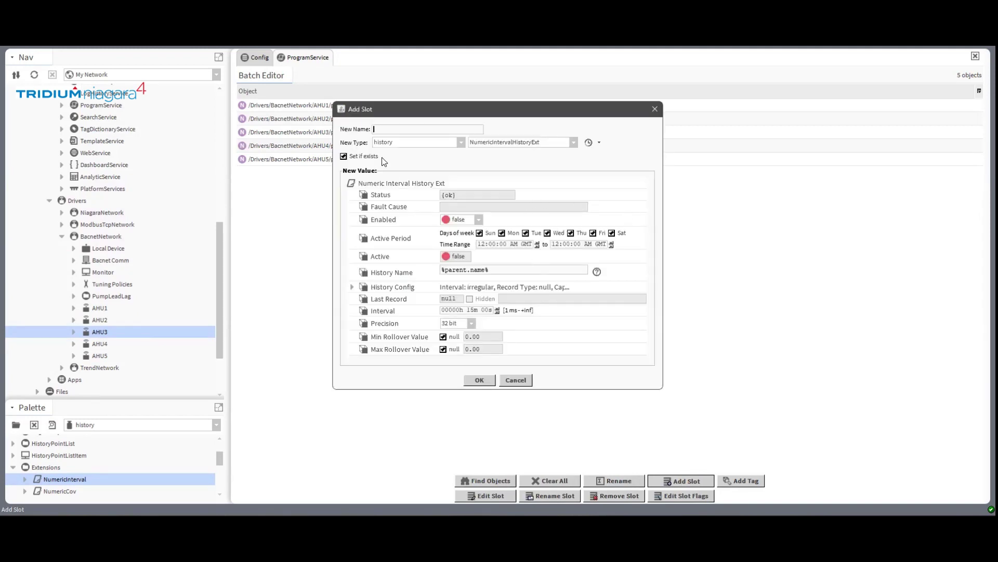
left_click(386, 129)
left_click(514, 380)
- Open the properties of the RAT history extension on AHU3's AHU_RAT point
left_click(74, 331)
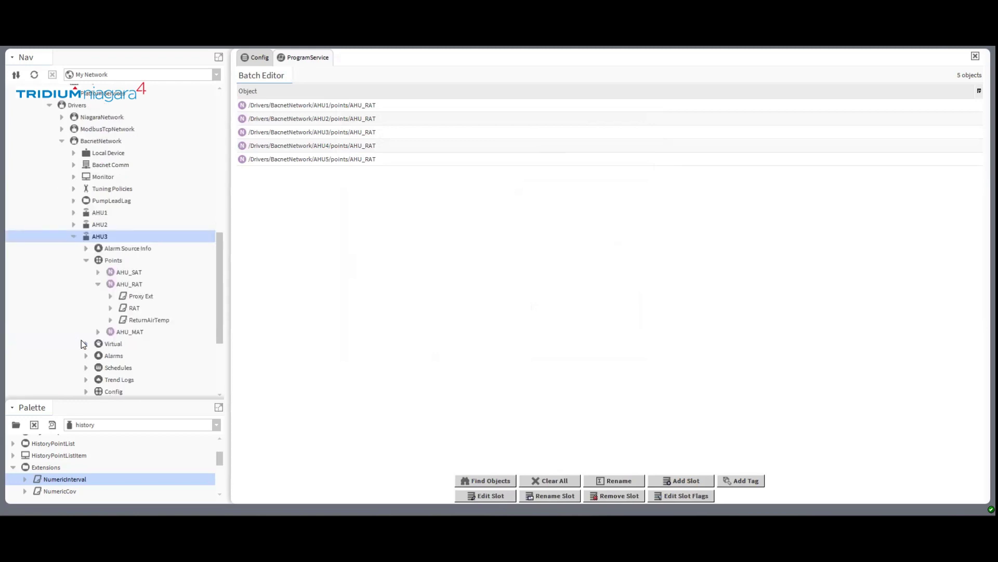
left_click(129, 310)
left_click(151, 320)
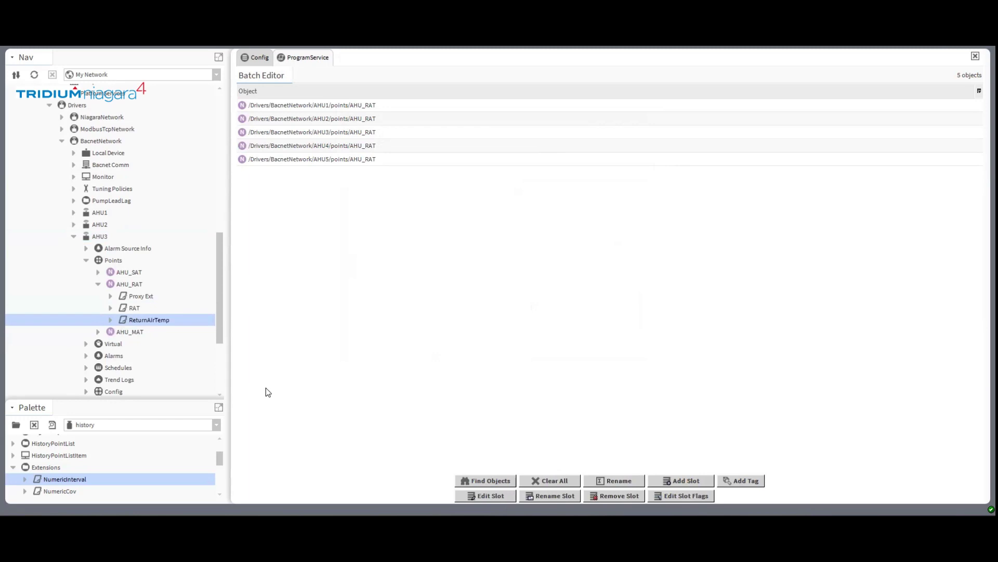
double_click(135, 308)
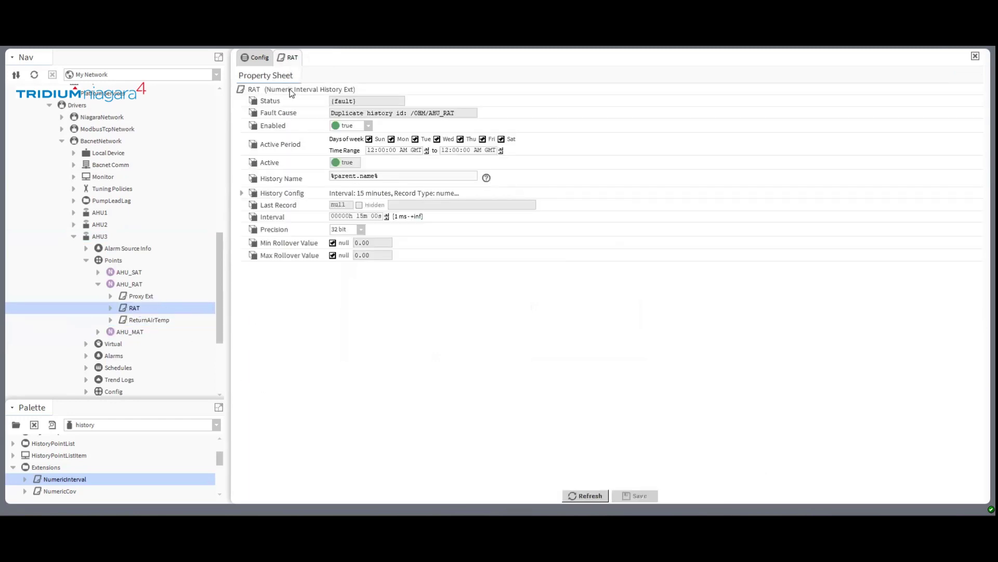